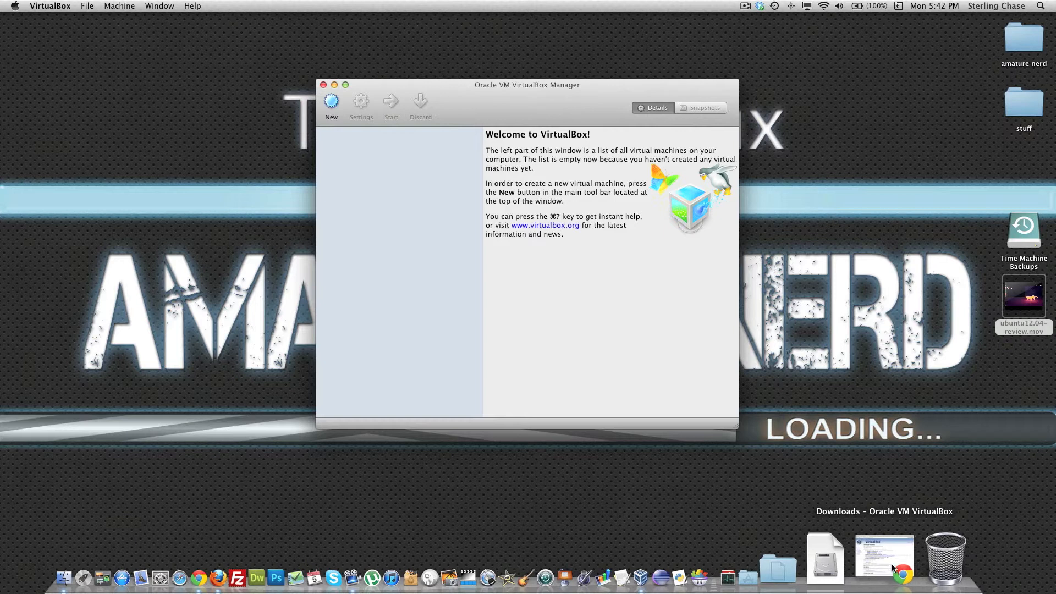
Step: Switch to Chrome and examine the VirtualBox 4.1.8 platform packages offered for Windows, OS X, Linux and Solaris hosts, closing the browser window when done
left_click(892, 563)
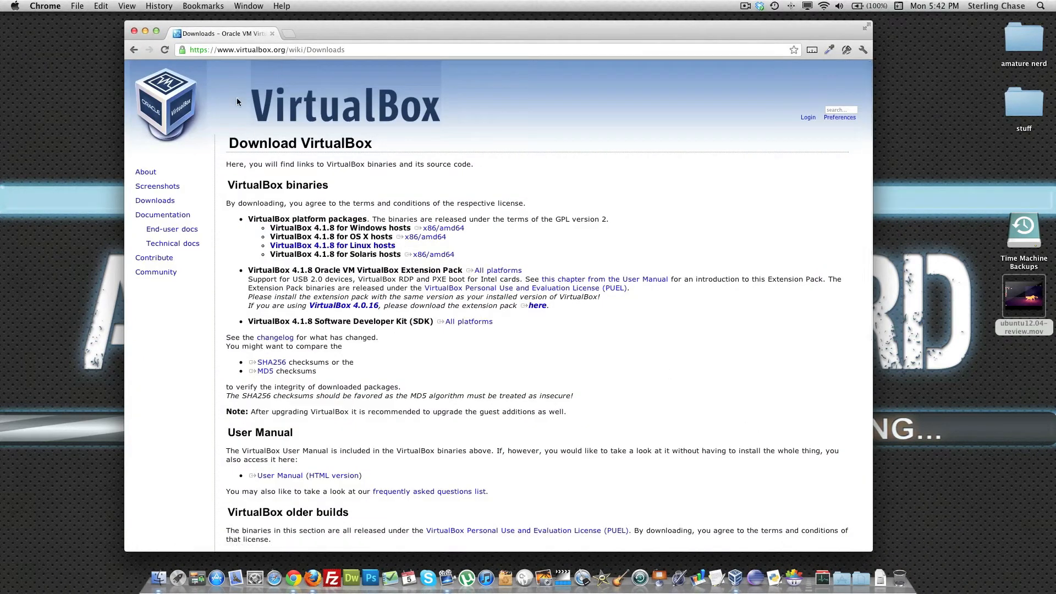
left_click(158, 201)
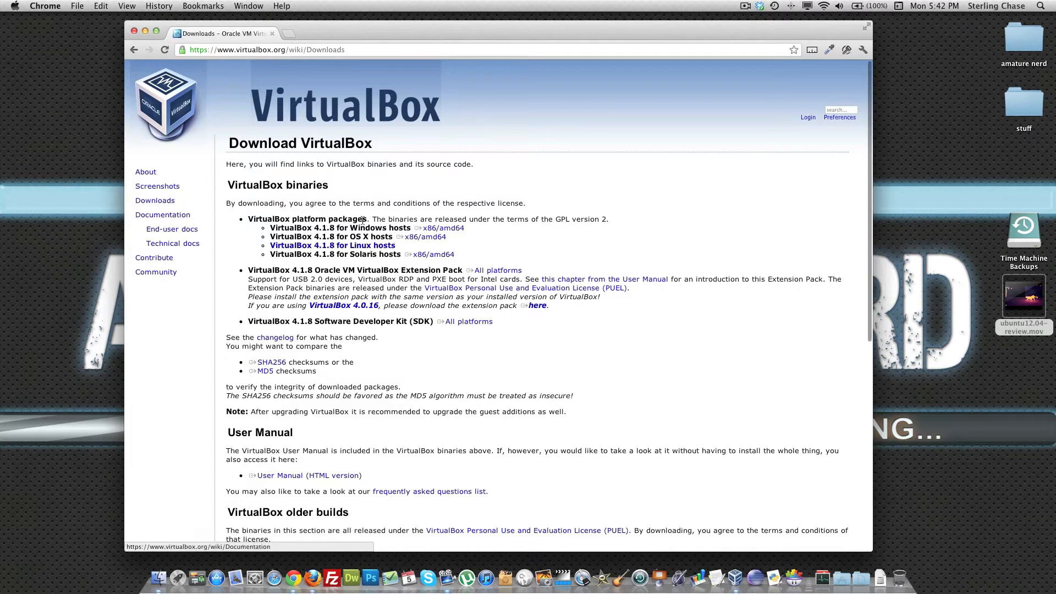
left_click(442, 238)
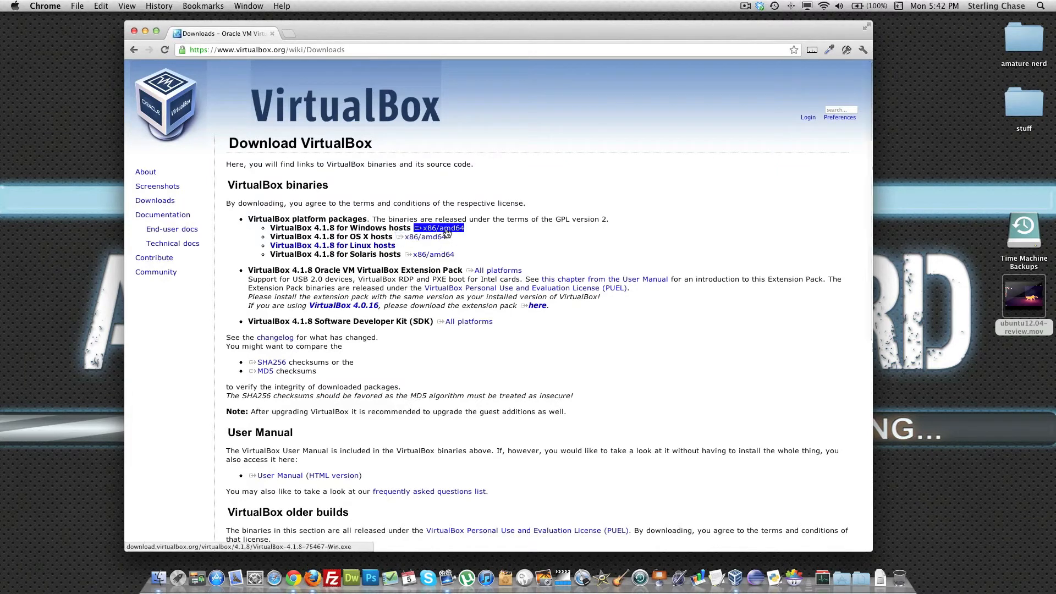
left_click_drag(358, 227, 398, 228)
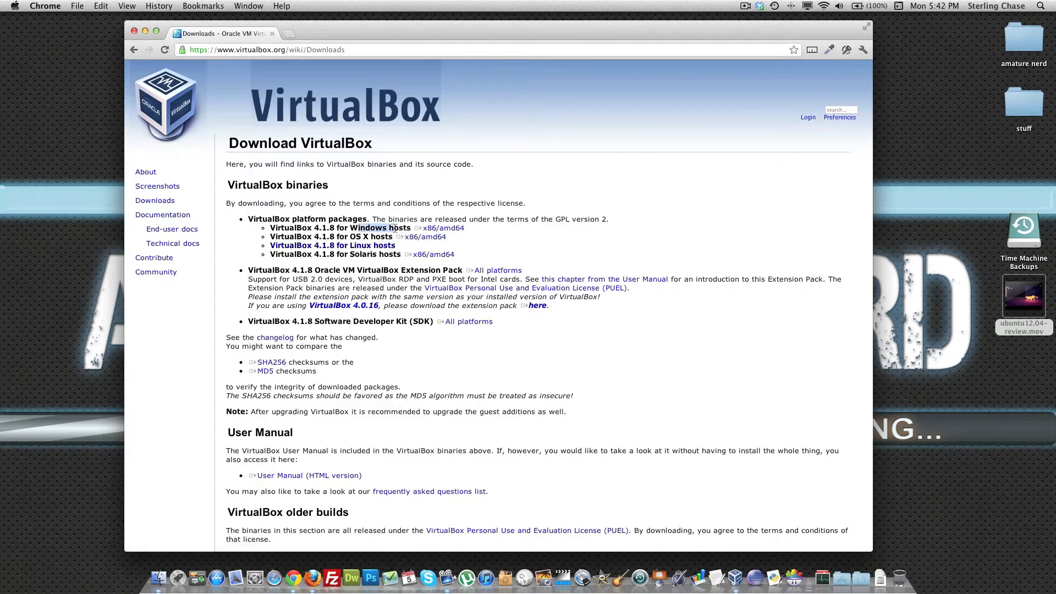
left_click(435, 229)
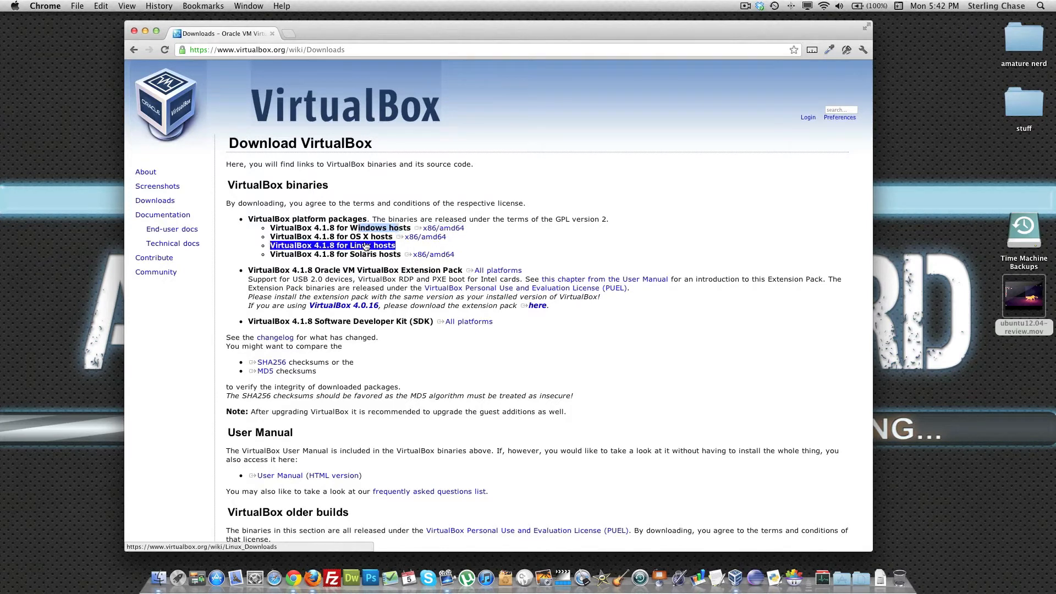
left_click_drag(345, 238, 376, 237)
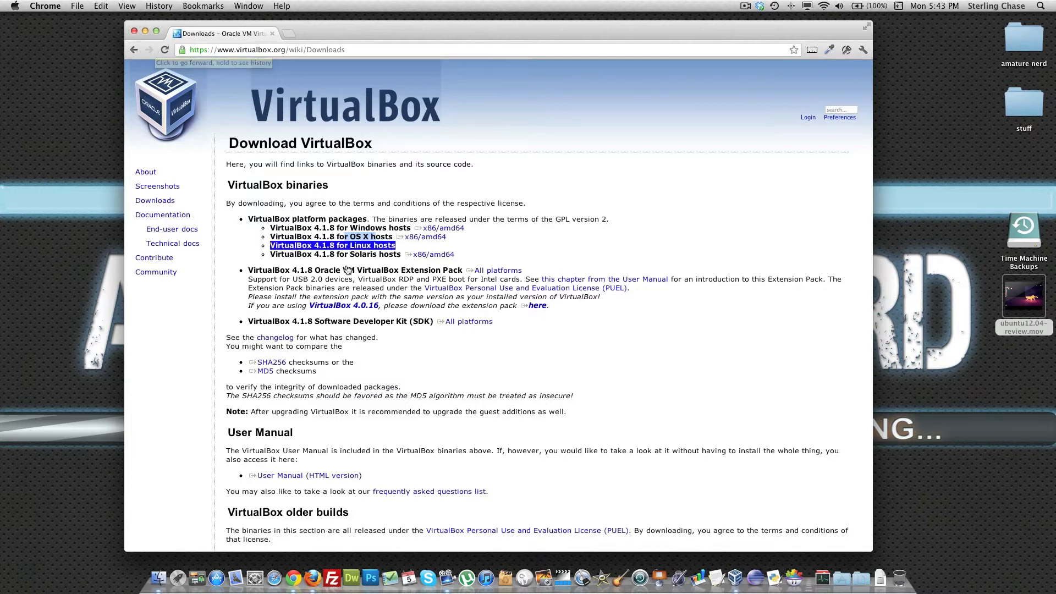
left_click_drag(351, 254, 377, 254)
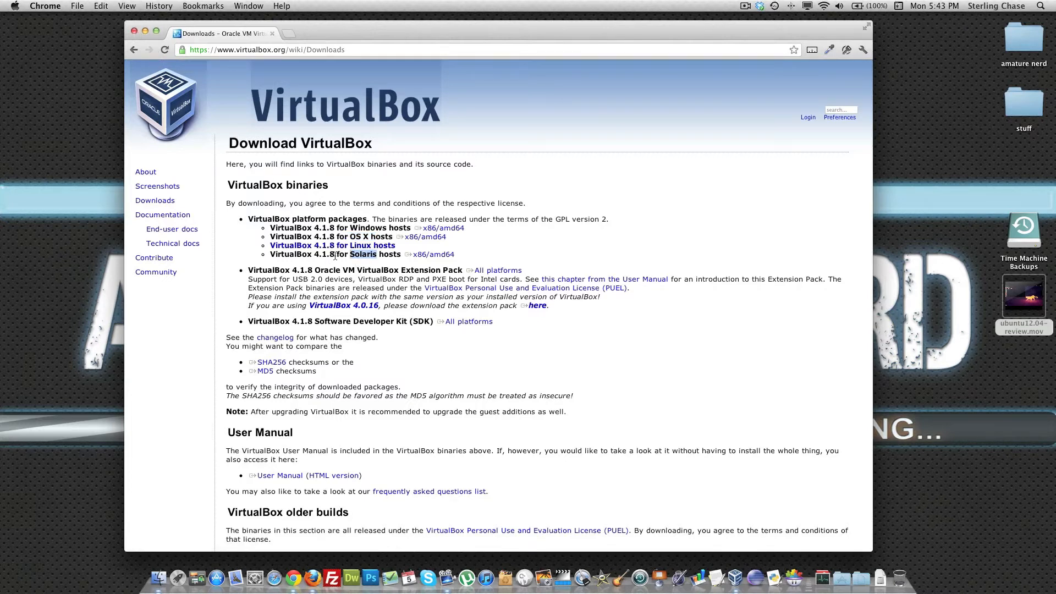
left_click(133, 31)
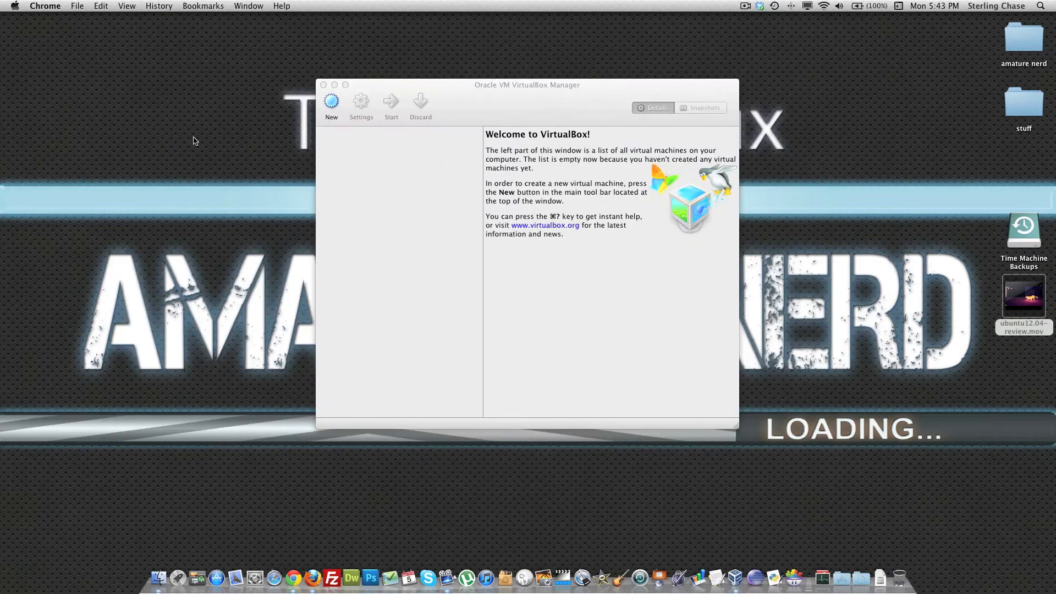
Step: Switch to VirtualBox Manager and begin a new virtual machine named ubuntu with the OS version Ubuntu (64 bit)
left_click(462, 90)
left_click_drag(517, 85, 487, 104)
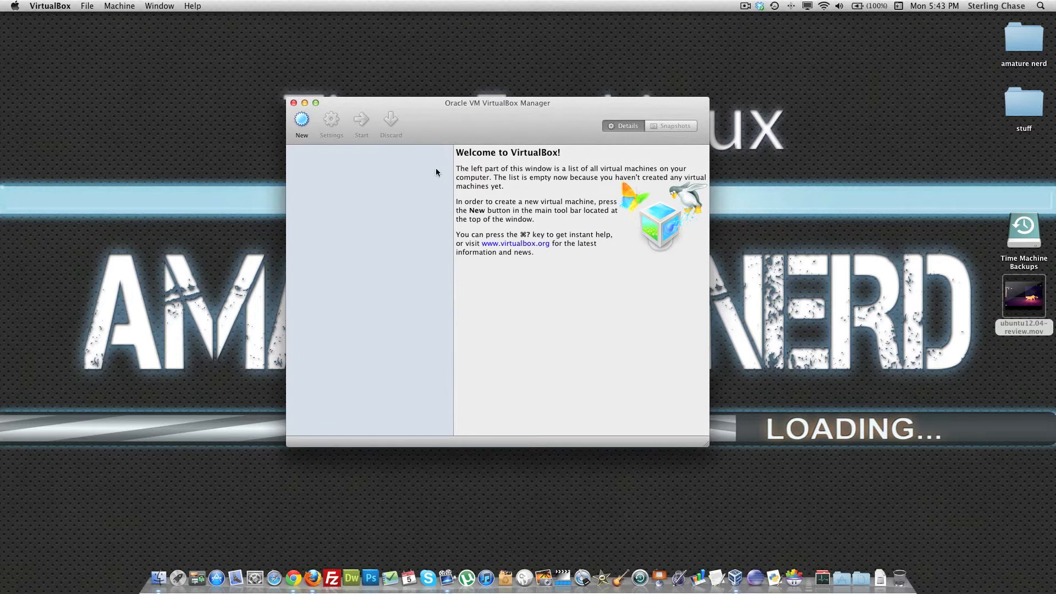
left_click(301, 121)
left_click(670, 381)
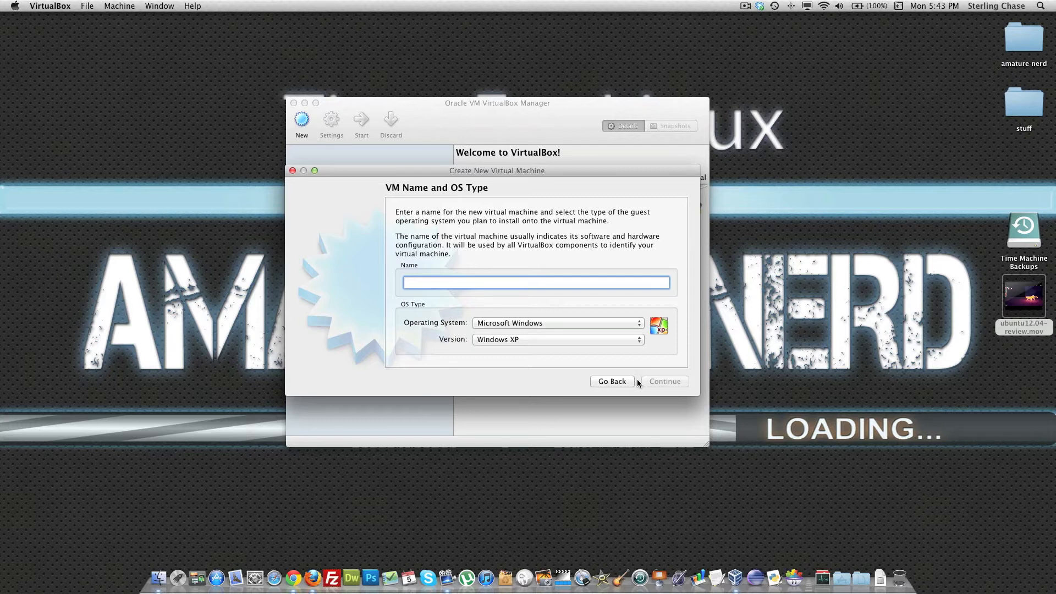
type("ubuntu")
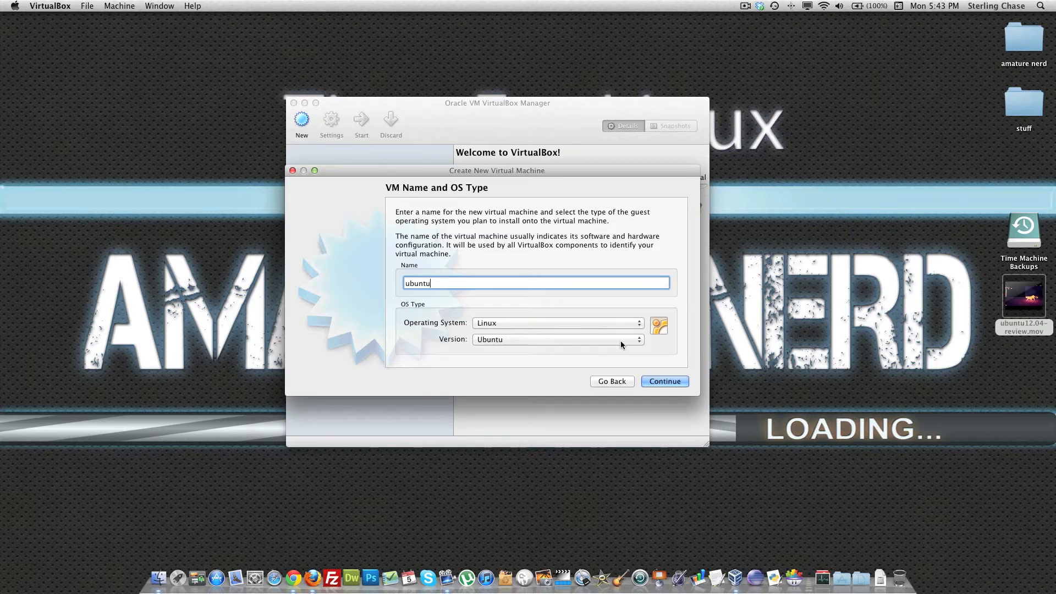
left_click(638, 338)
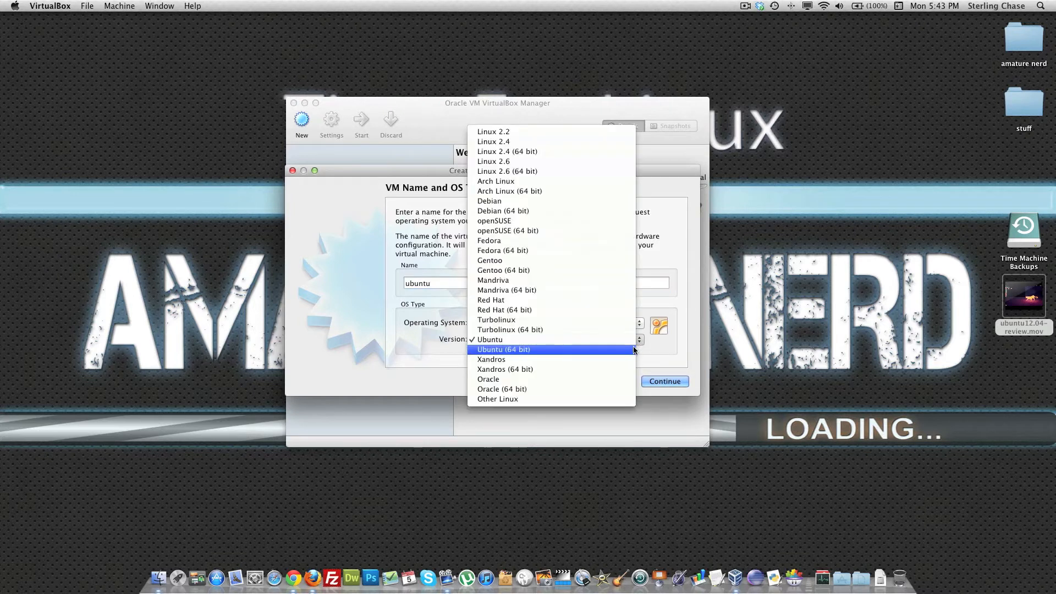
left_click(582, 350)
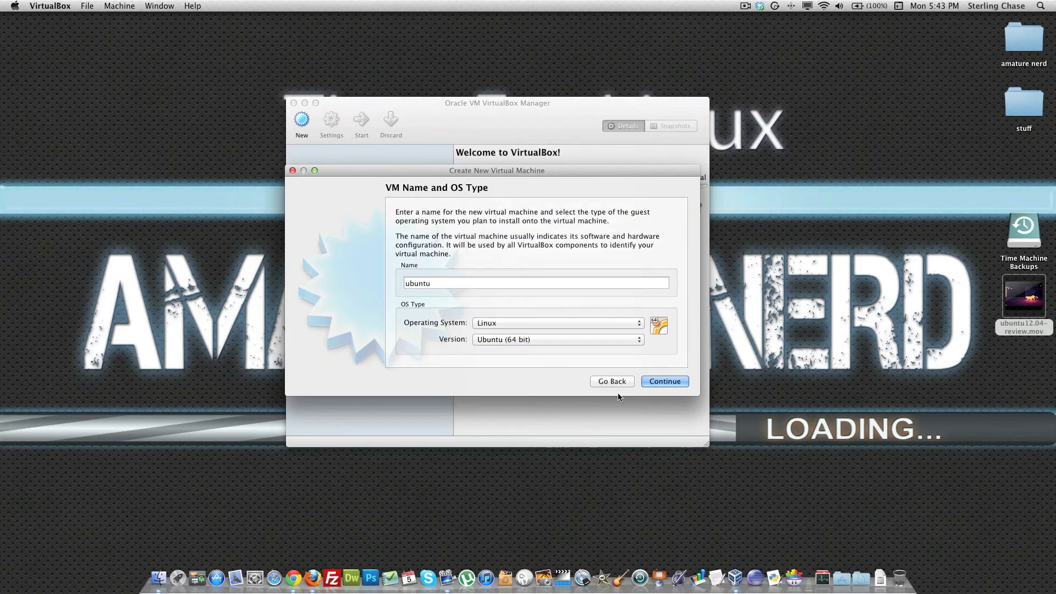
left_click(665, 382)
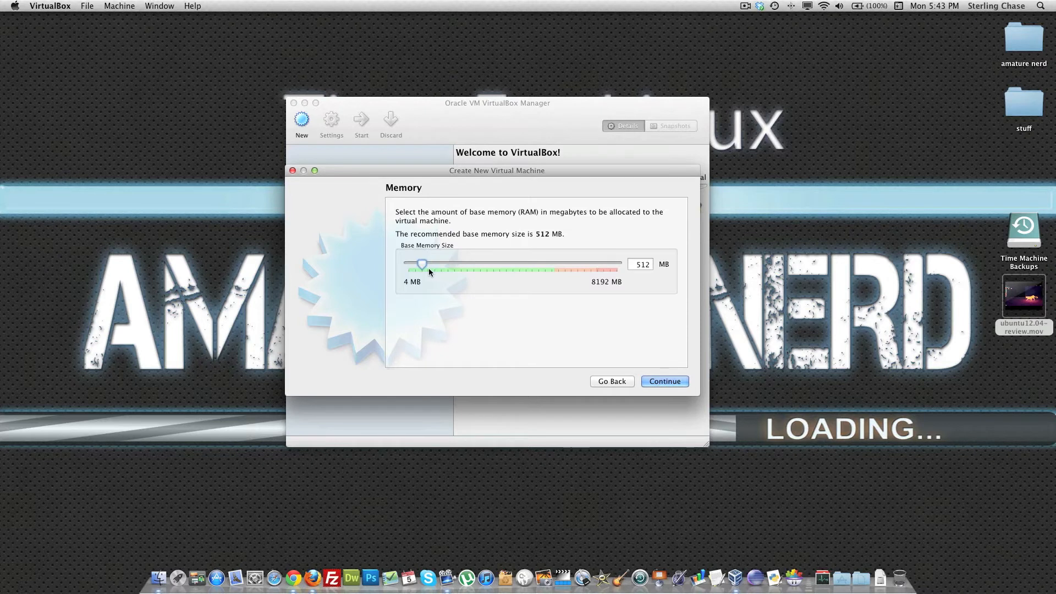
Step: Allocate 3015 MB of base memory to the new virtual machine
double_click(527, 212)
left_click_drag(428, 266, 486, 267)
left_click(660, 381)
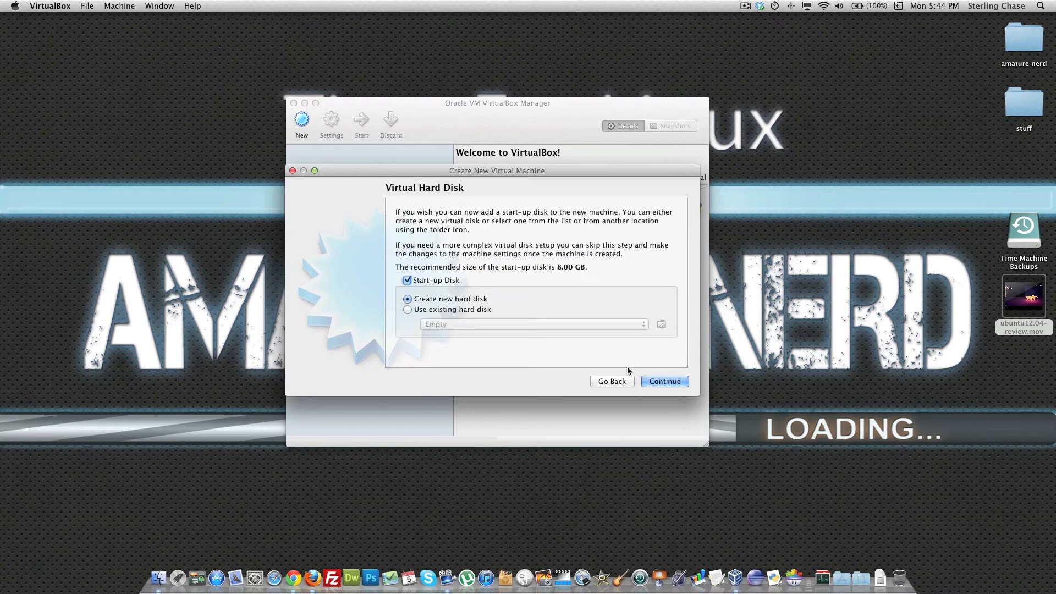
Step: Create a dynamically allocated VDI start-up disk named ubuntu, 30.41 GB in size, and finish creating the virtual machine
left_click(667, 383)
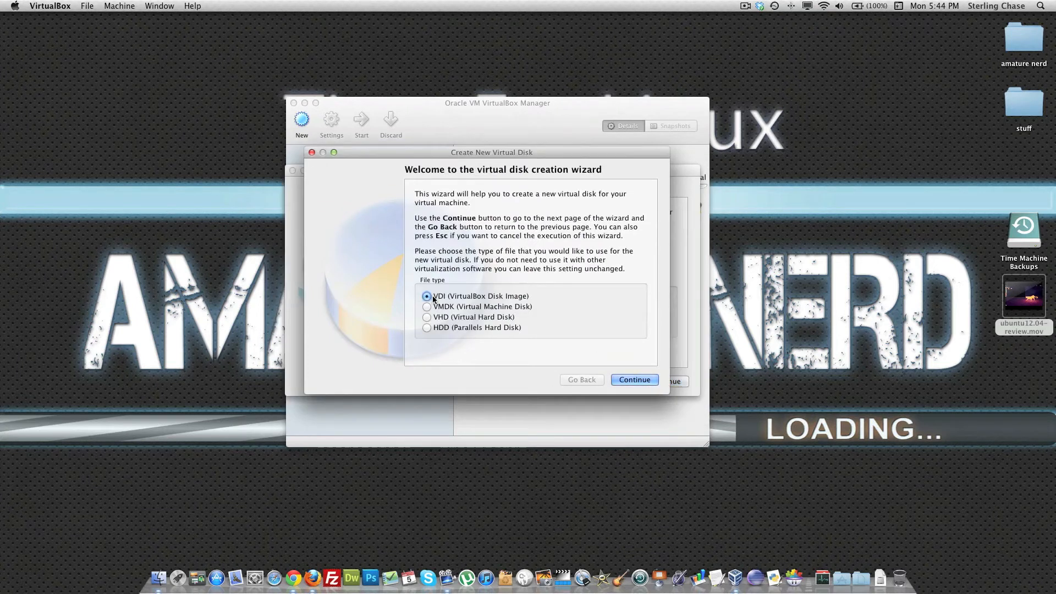
left_click(647, 383)
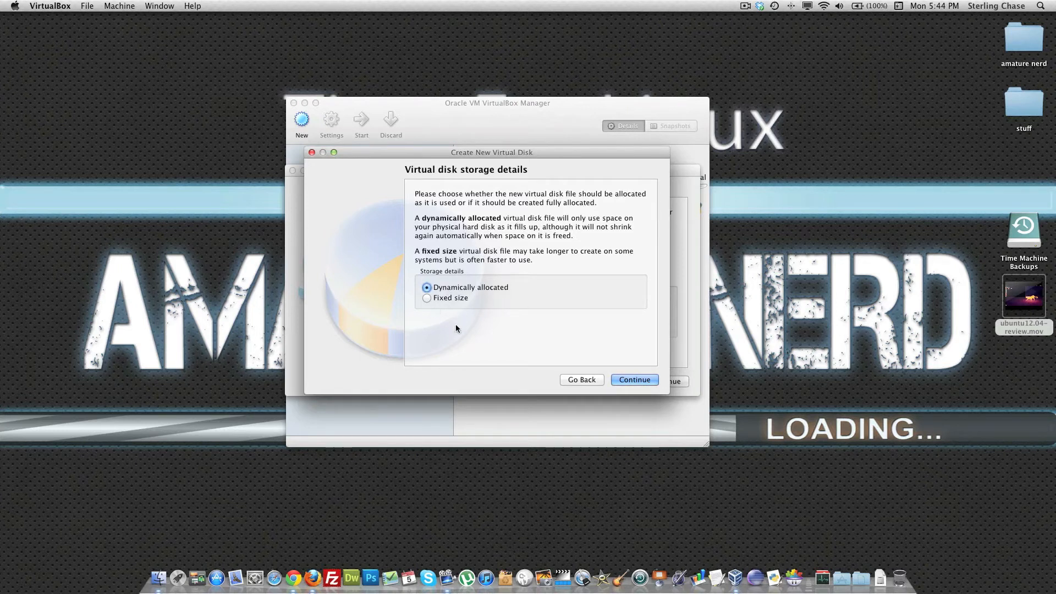
left_click(636, 382)
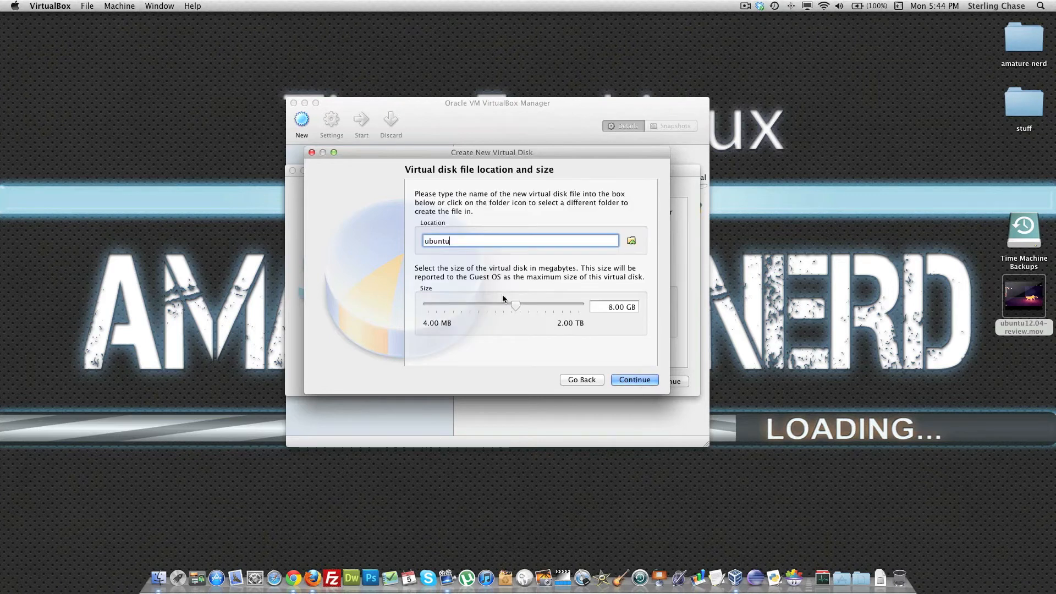
left_click_drag(516, 306, 530, 309)
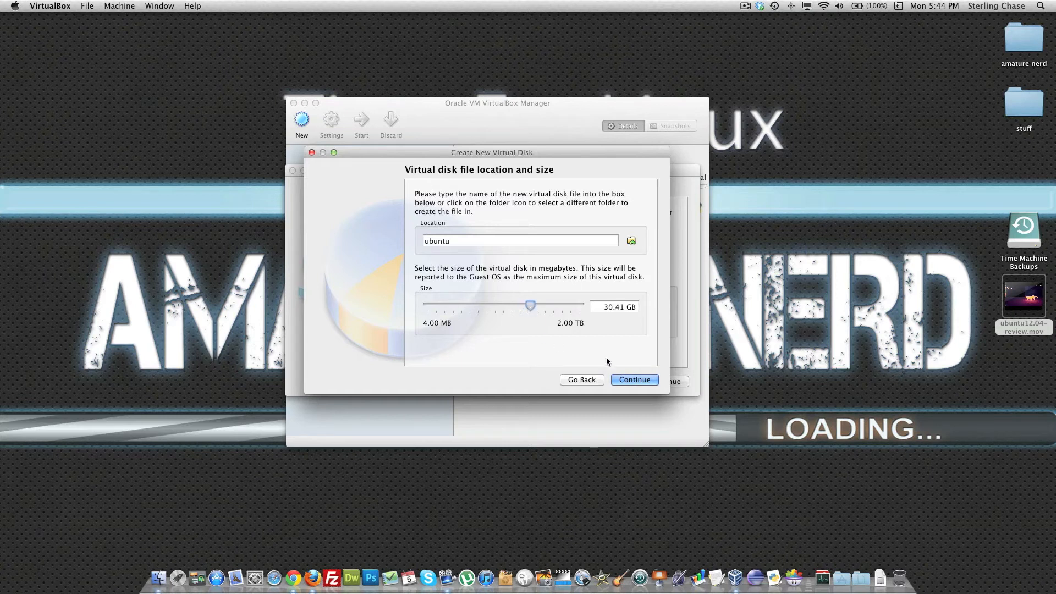
left_click(652, 381)
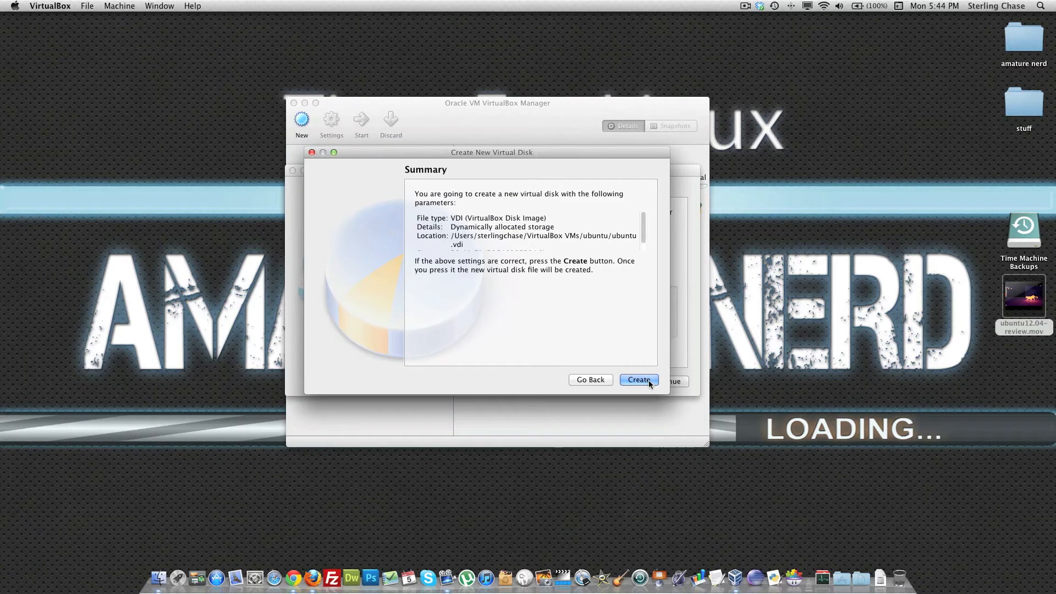
left_click(649, 380)
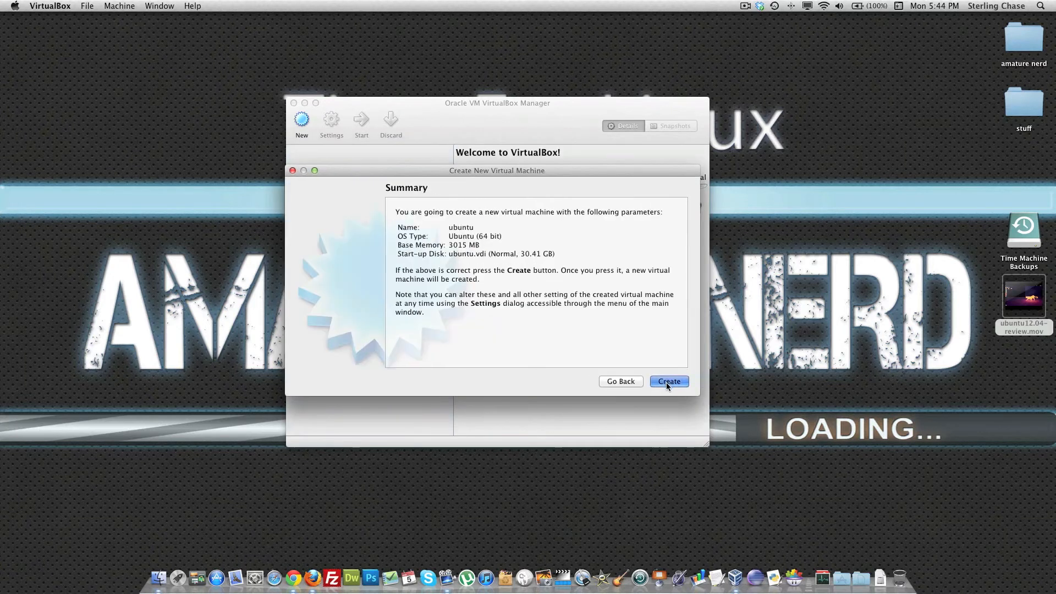
left_click(667, 382)
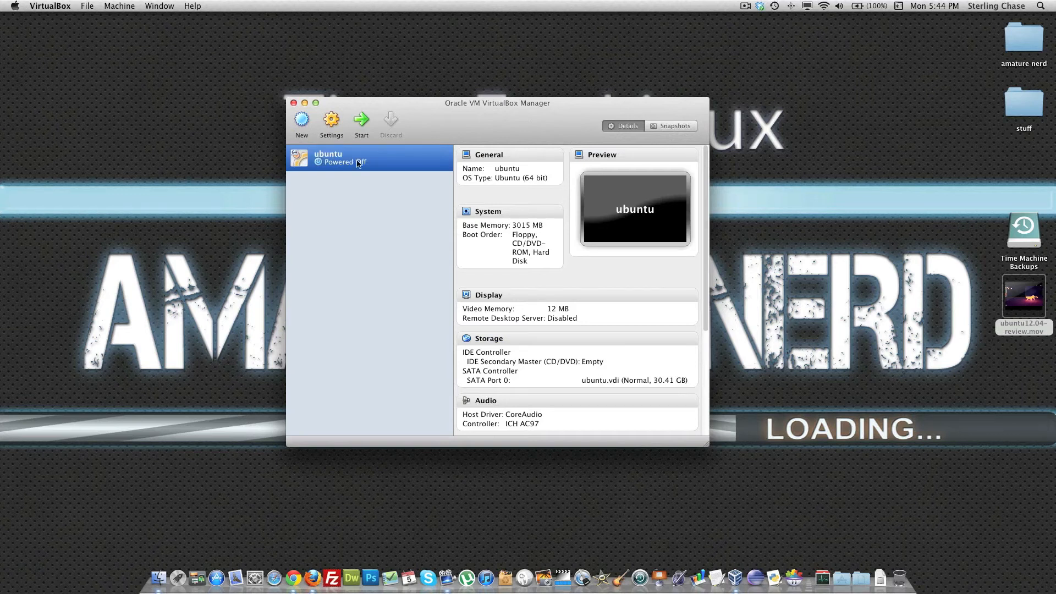
Step: In the ubuntu machine's display settings, set the video memory to 128 MB and enable 3D acceleration
left_click(332, 121)
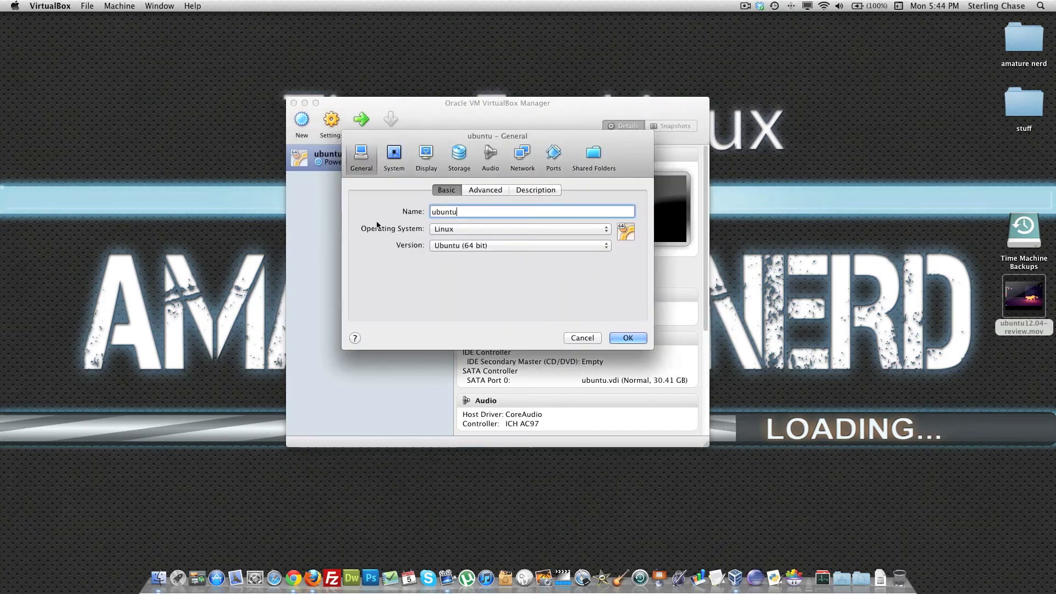
left_click(397, 154)
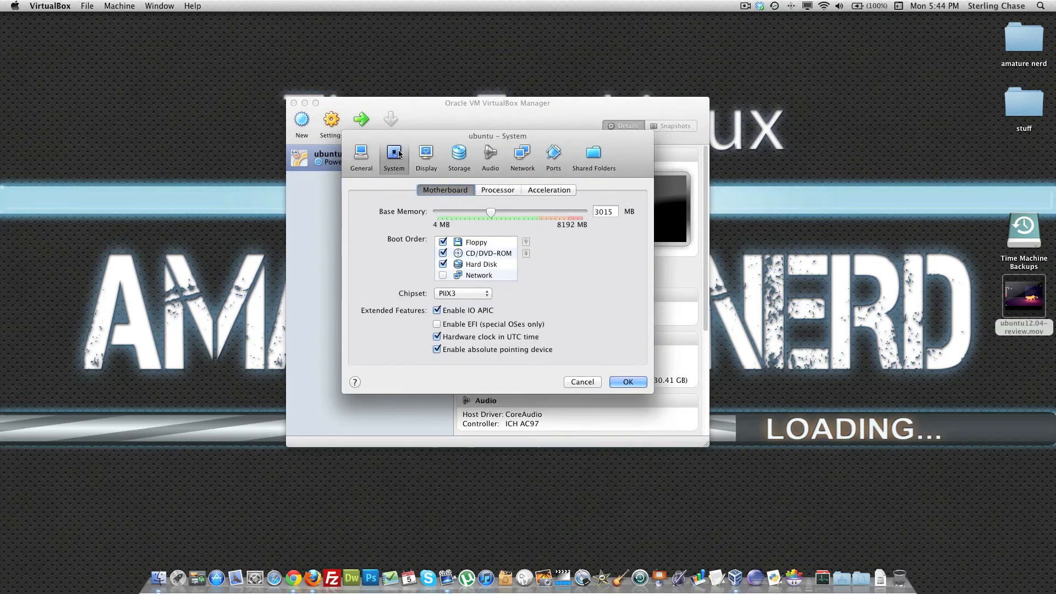
left_click(427, 154)
left_click_drag(448, 212, 593, 216)
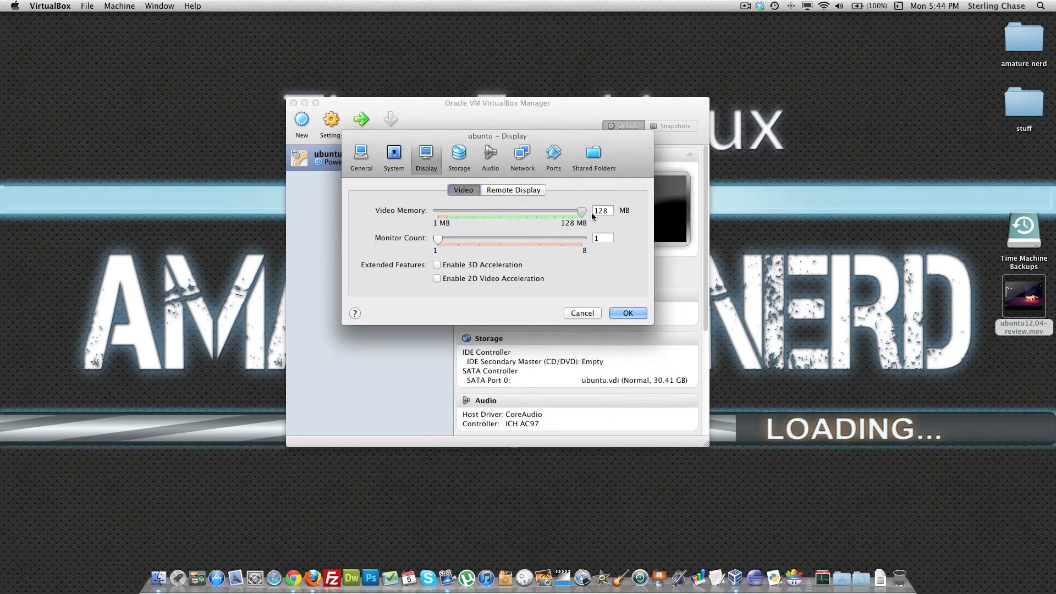
left_click(437, 266)
Step: Attach ubuntu-11.10-desktop-amd64.iso from the Linux-iso's folder to the empty IDE CD/DVD drive and save the machine's settings
left_click(460, 155)
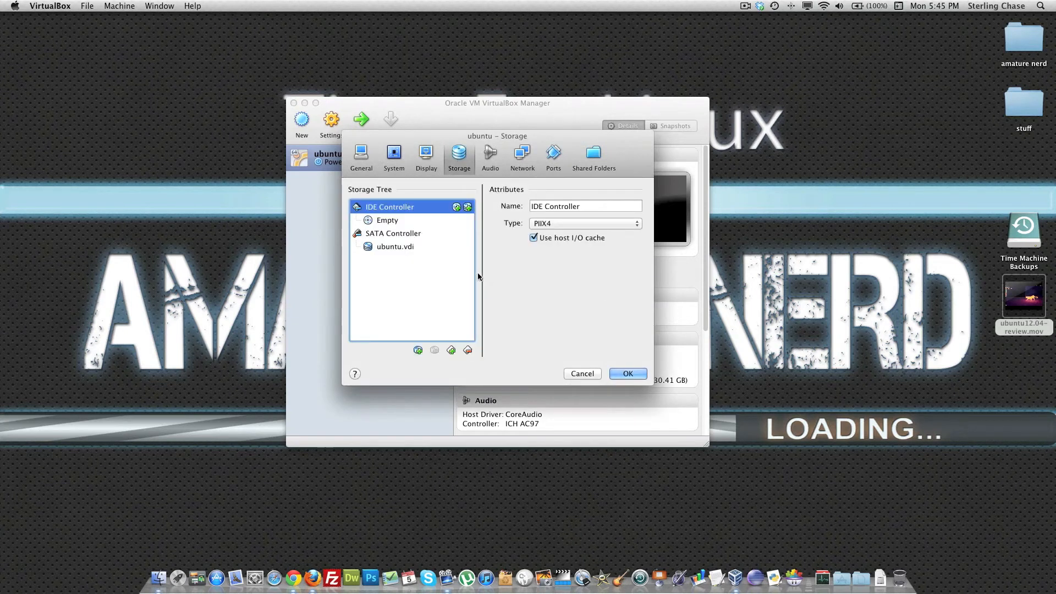
left_click(387, 221)
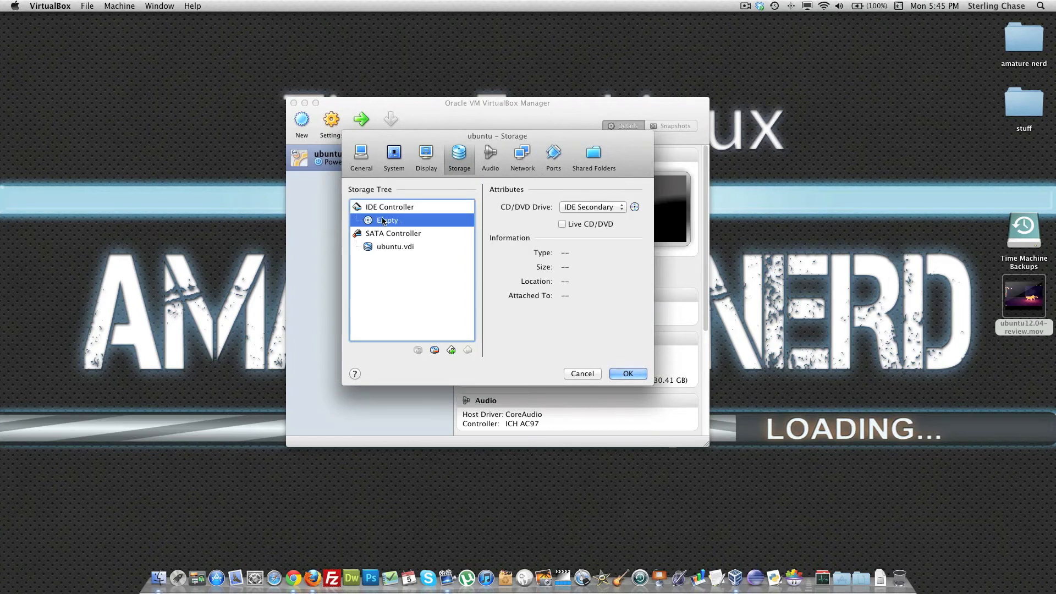
left_click(635, 207)
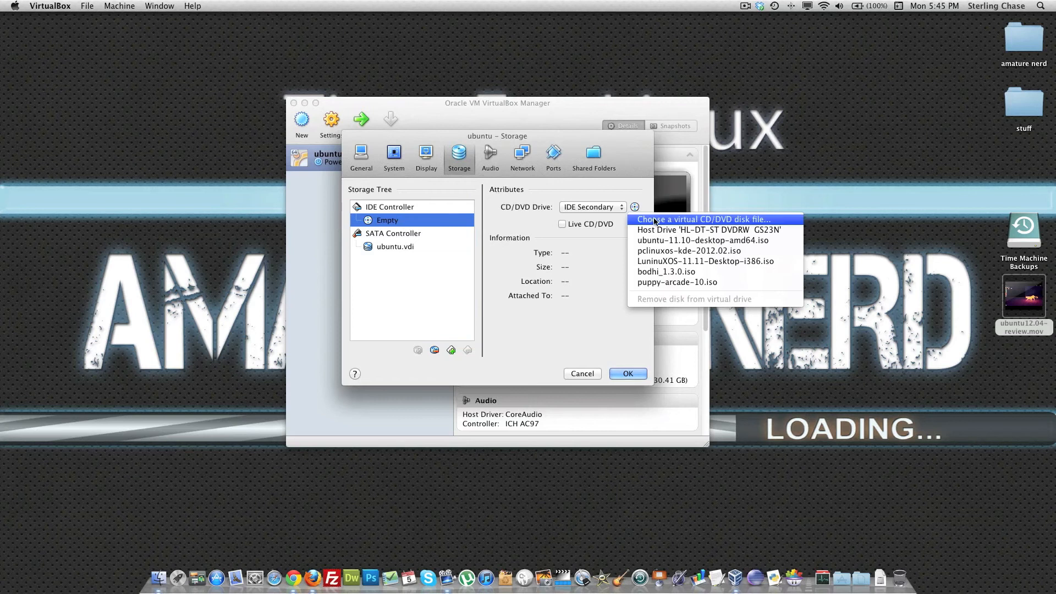
left_click(659, 222)
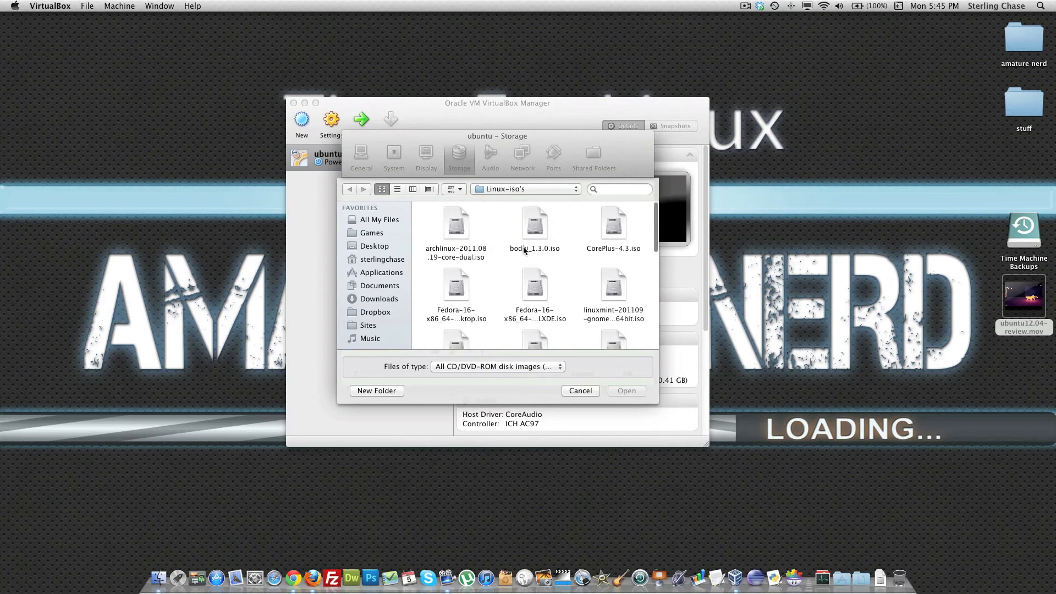
scroll(523, 250, "down", 5)
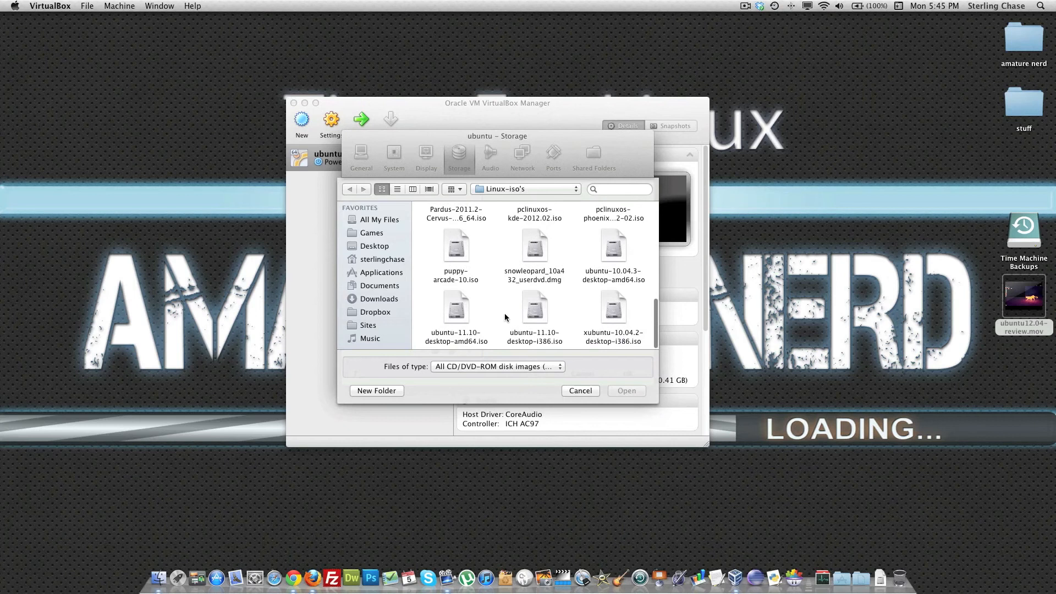
left_click(452, 307)
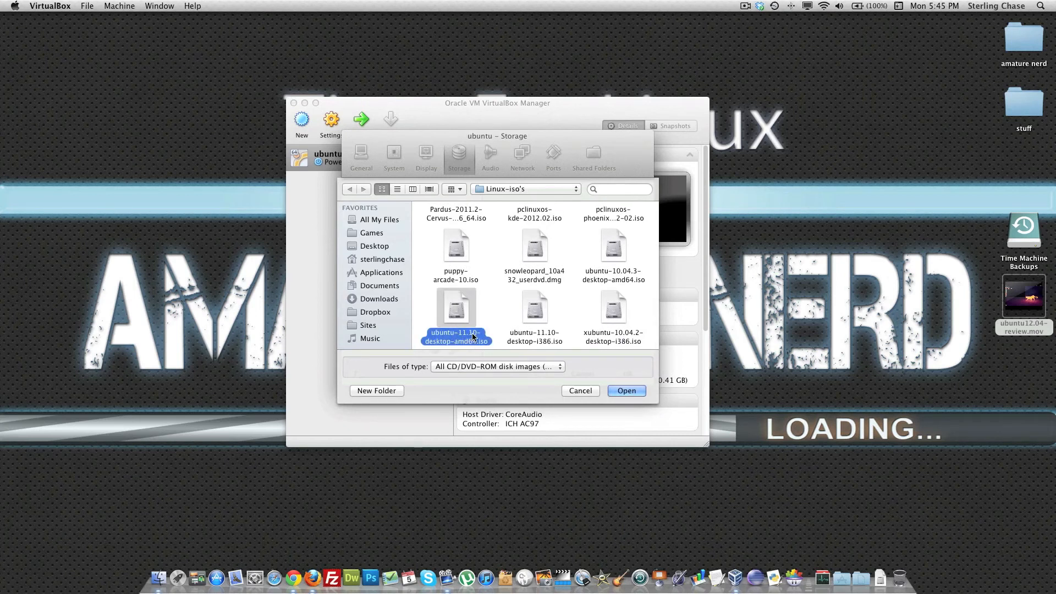
left_click(630, 390)
left_click(628, 374)
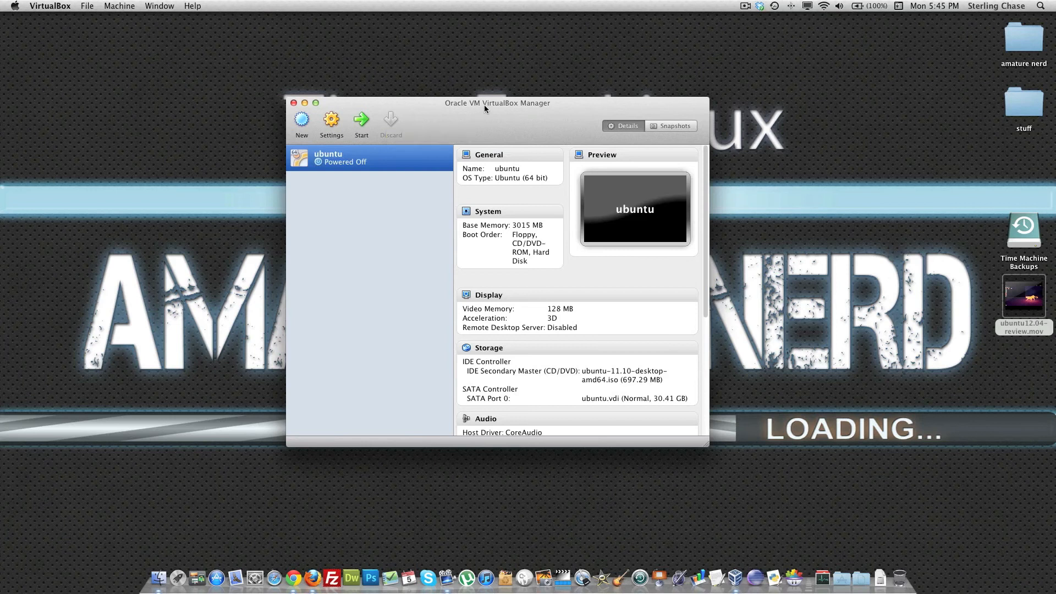
left_click_drag(484, 104, 490, 82)
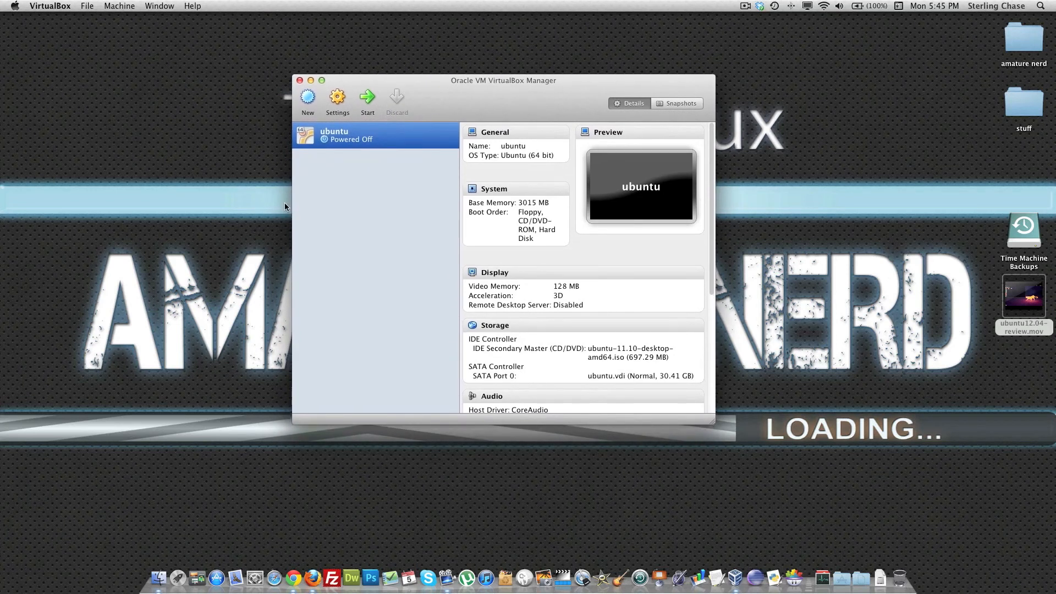